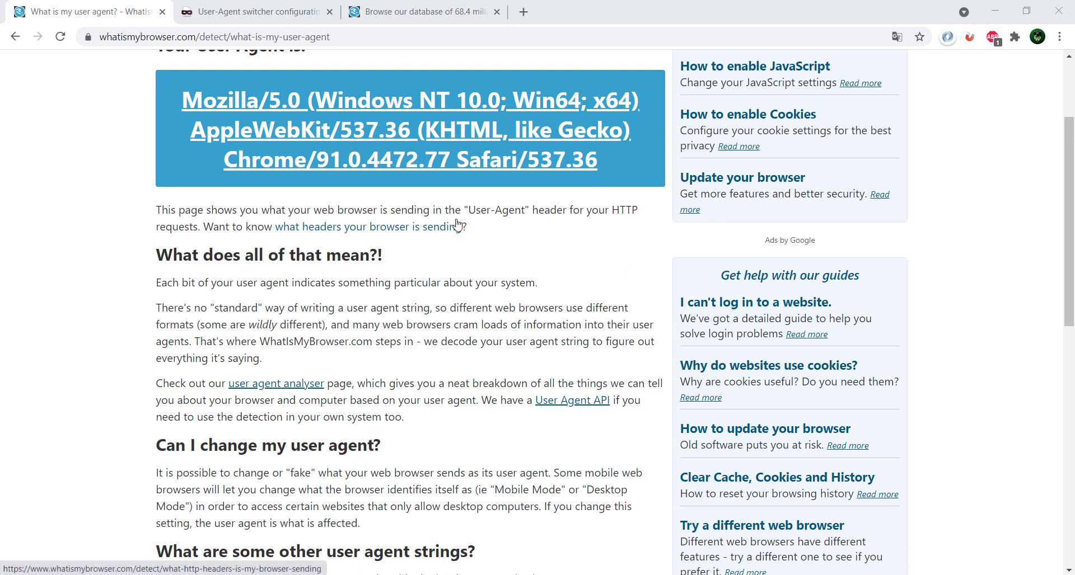
Scroll to the top of WhatIsMyBrowser's user agent page showing Chrome/91.0.4472.77 on Windows NT 10.0.
scroll(403, 227, up, 3)
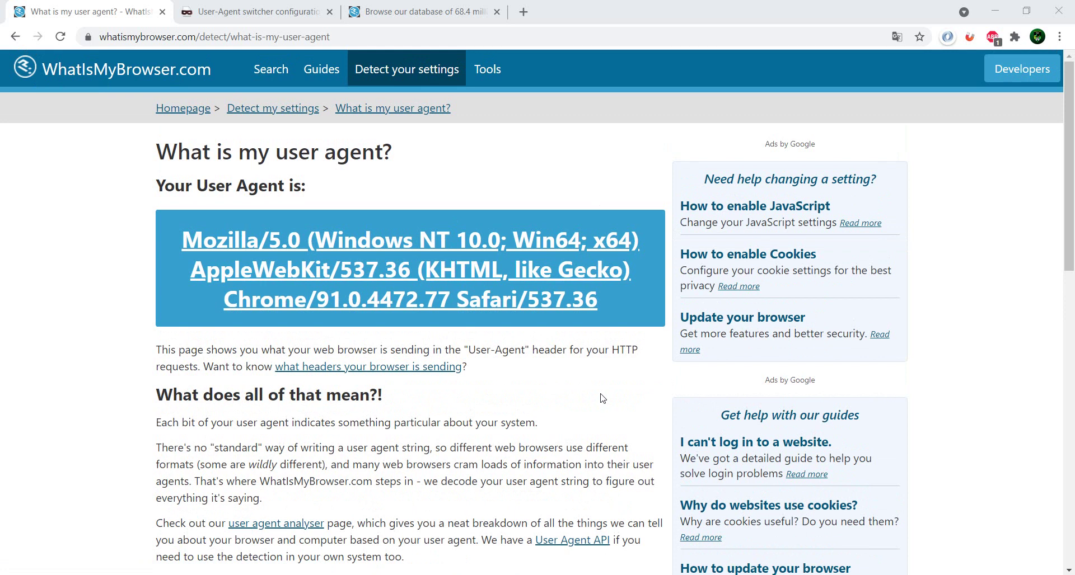
Spoof the browser as Internet Explorer 6 with User-Agent Switcher.
click(1015, 37)
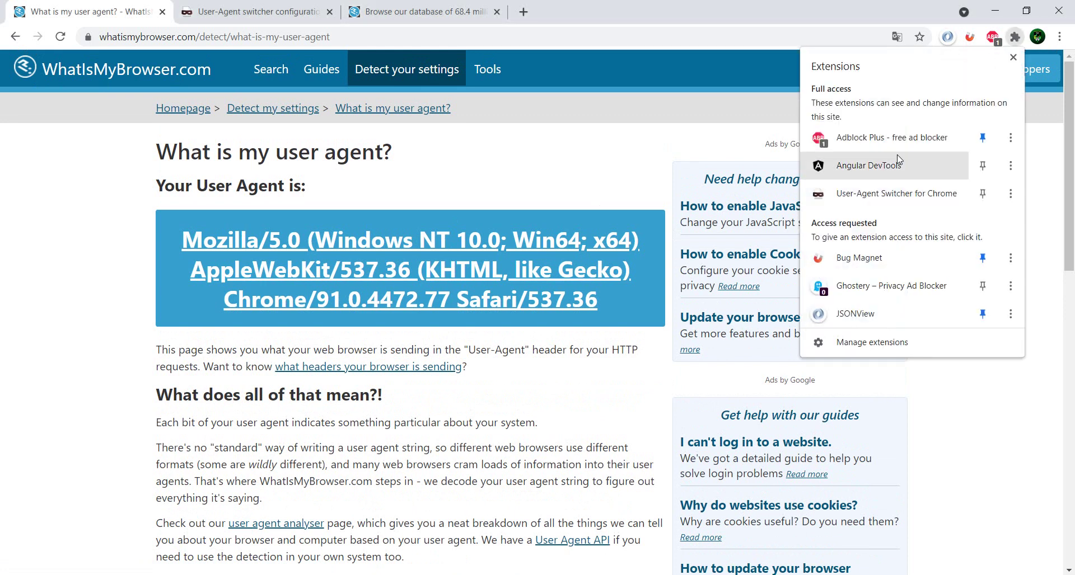
click(936, 198)
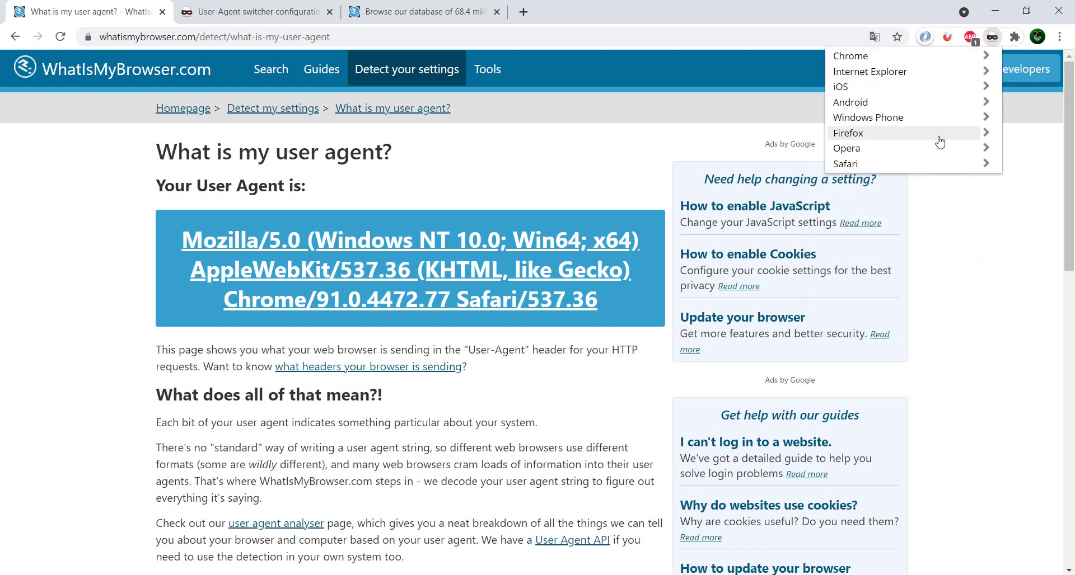
click(949, 74)
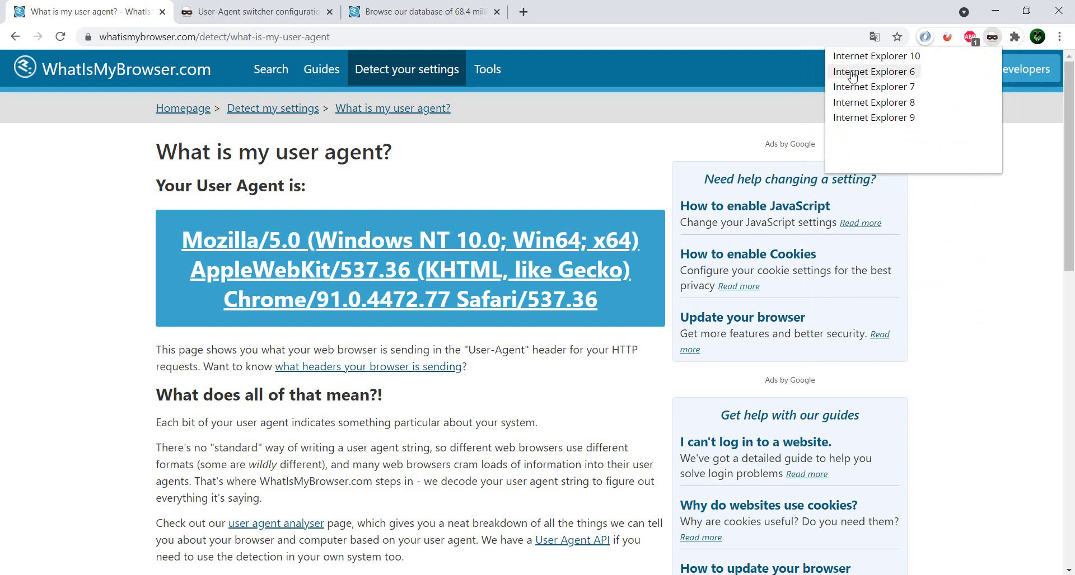
click(886, 76)
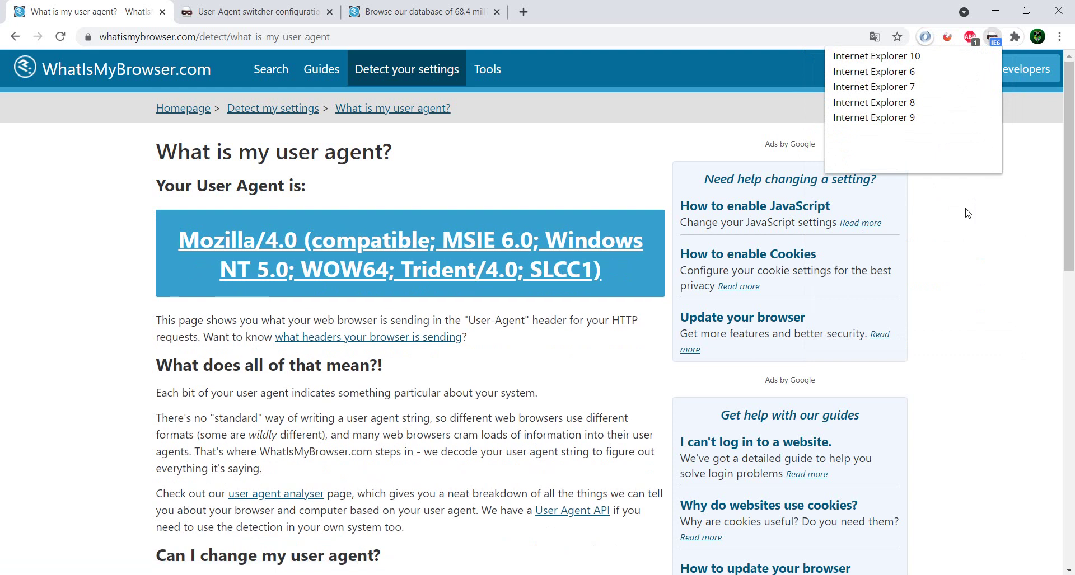
click(967, 213)
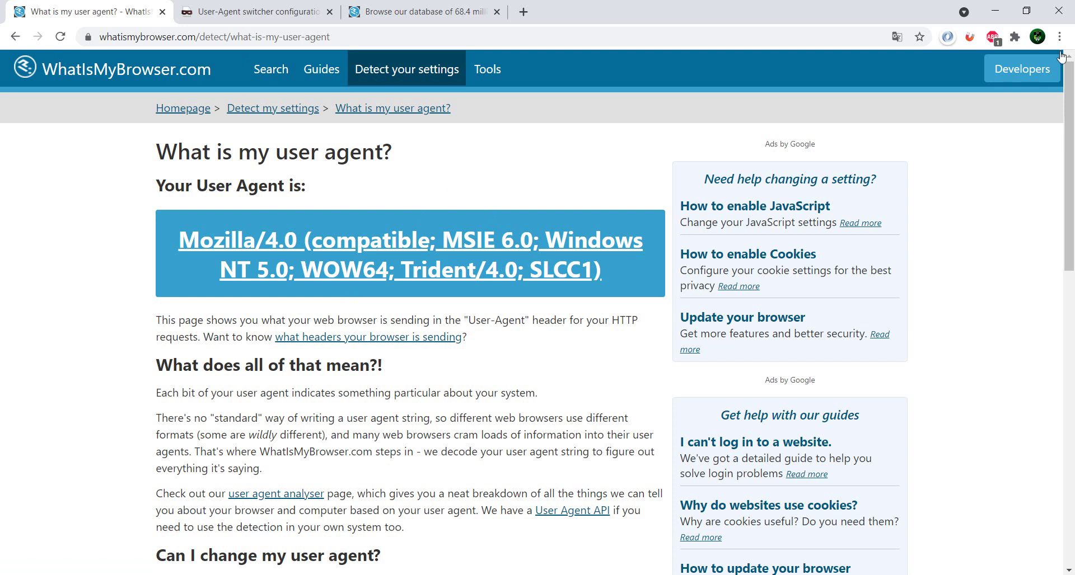
Switch the spoofed user agent to Android KitKat (Android 4.4.2 Nexus 4).
click(1014, 37)
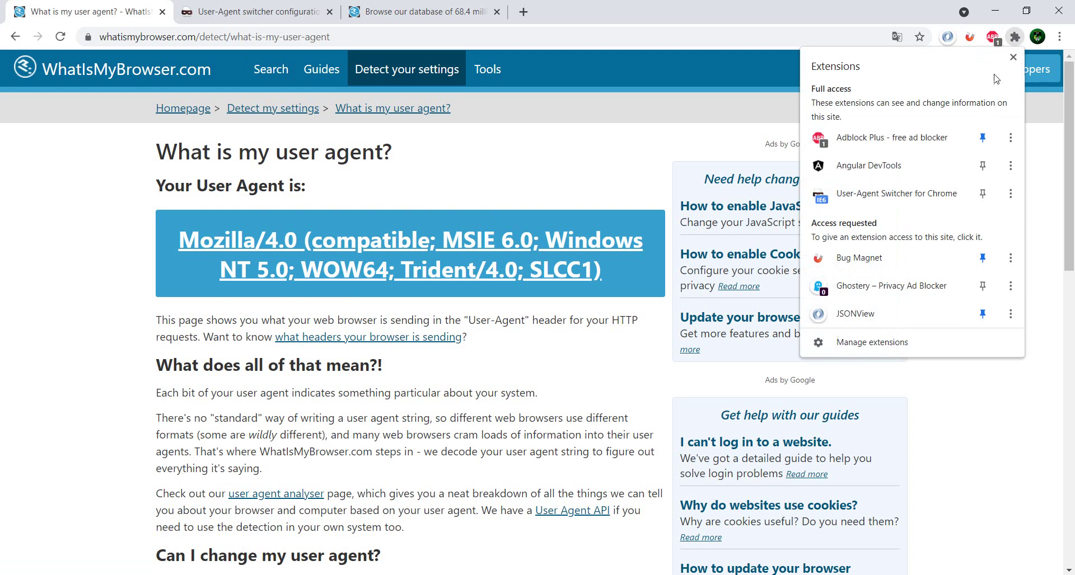
click(938, 196)
click(994, 38)
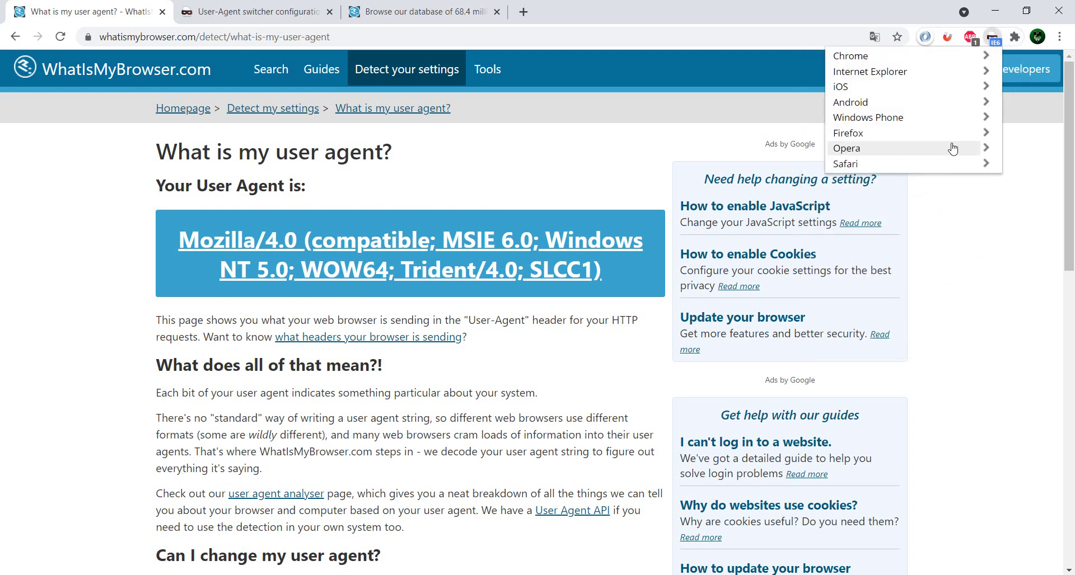
click(960, 103)
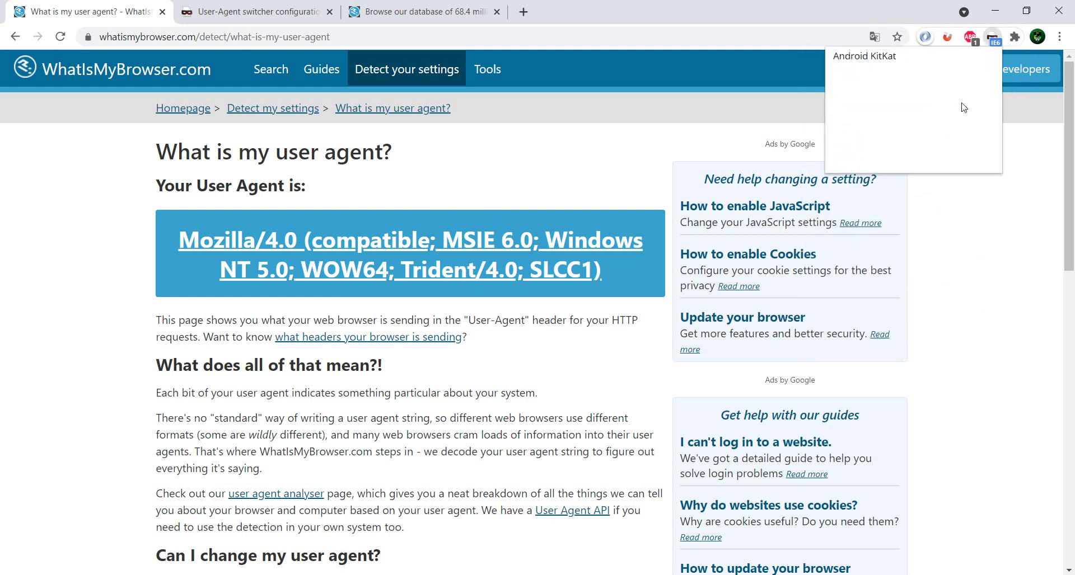
click(867, 59)
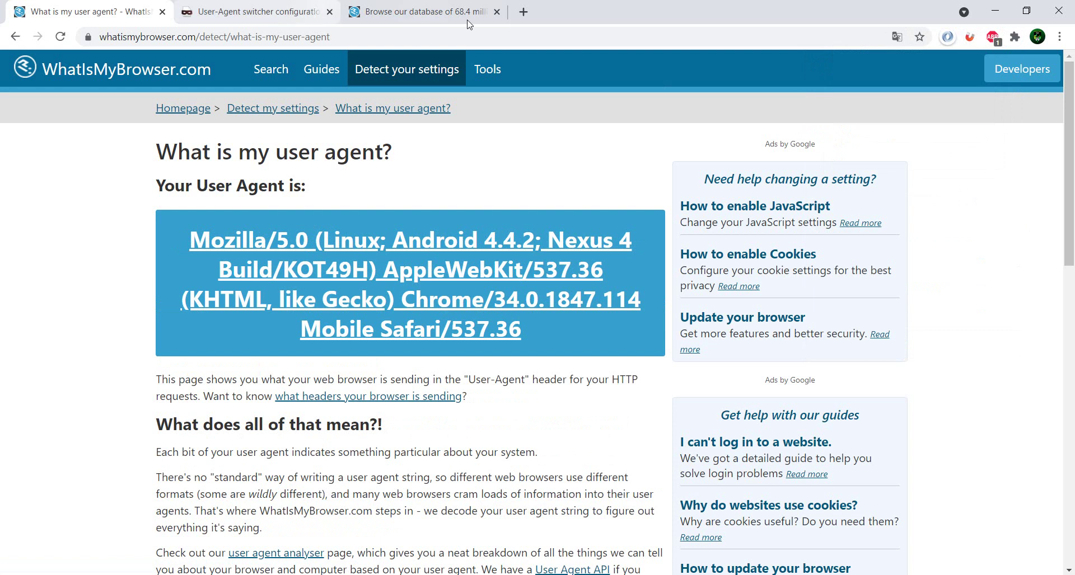
click(1015, 37)
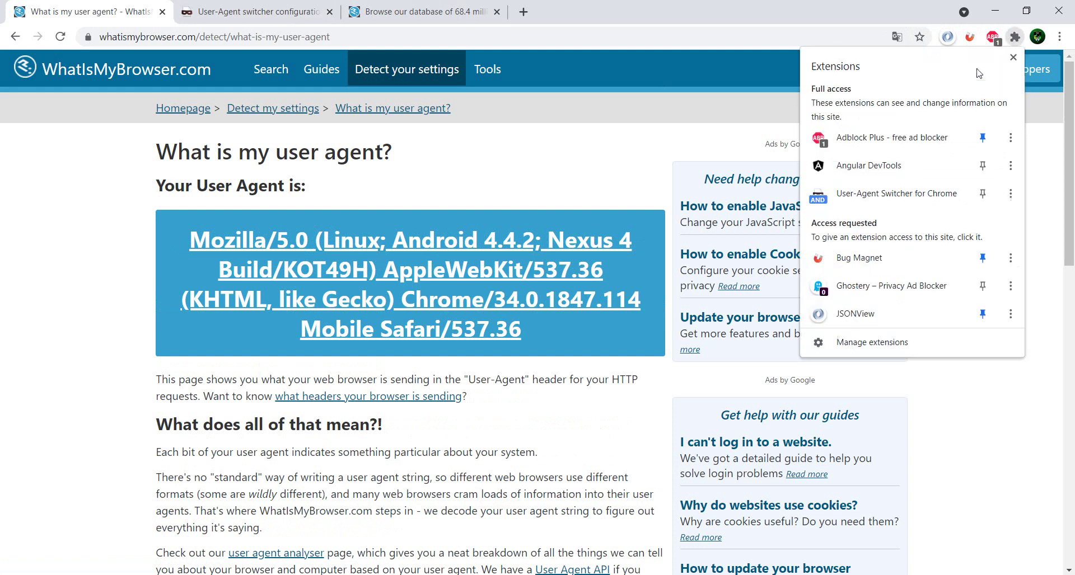
Look over the switcher's Custom User-Agent List, then go to the List of User Agents tab.
click(247, 5)
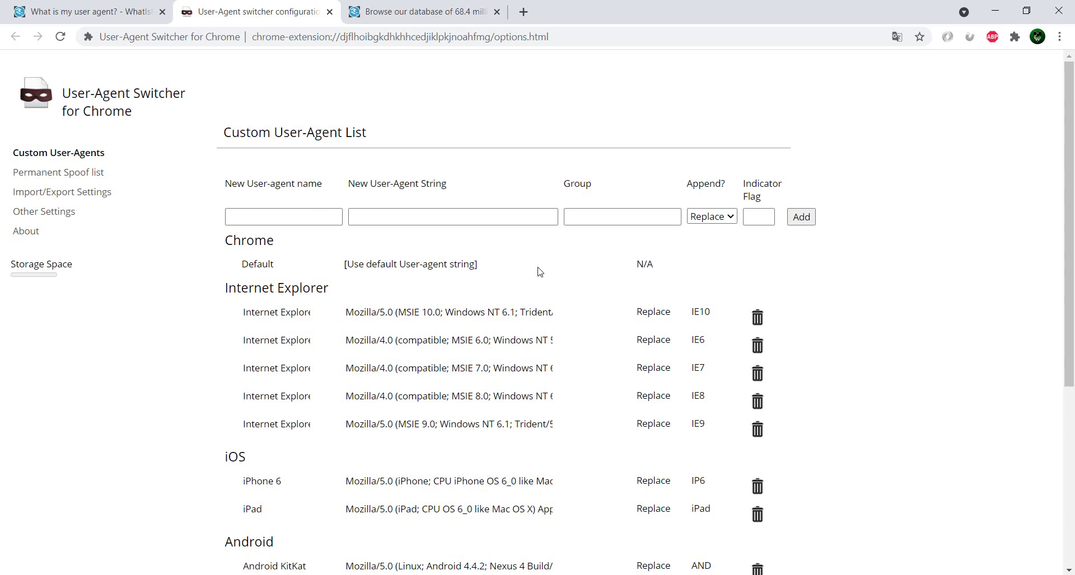
scroll(539, 272, down, 5)
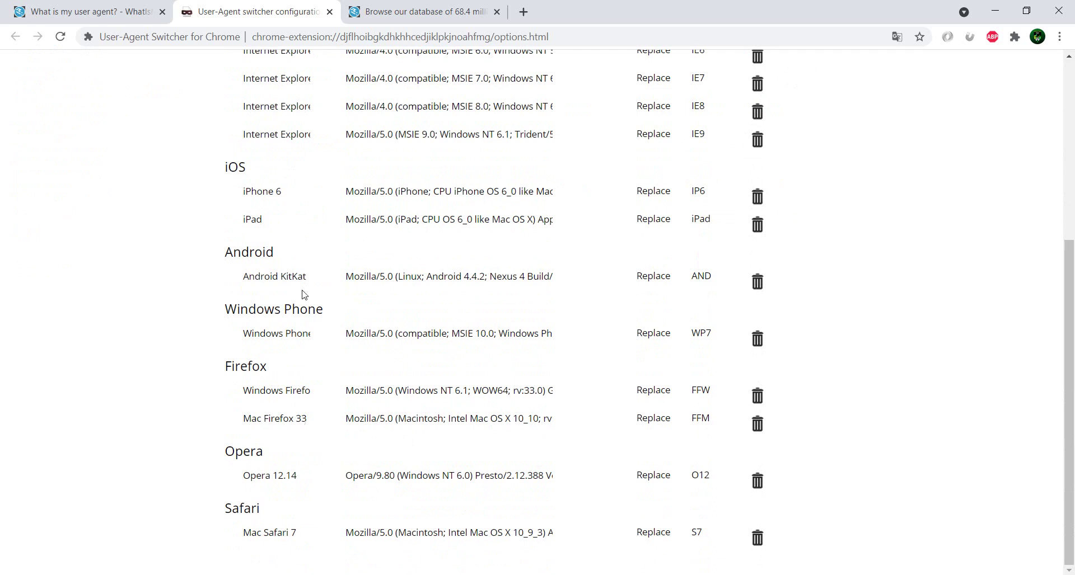
scroll(141, 338, up, 5)
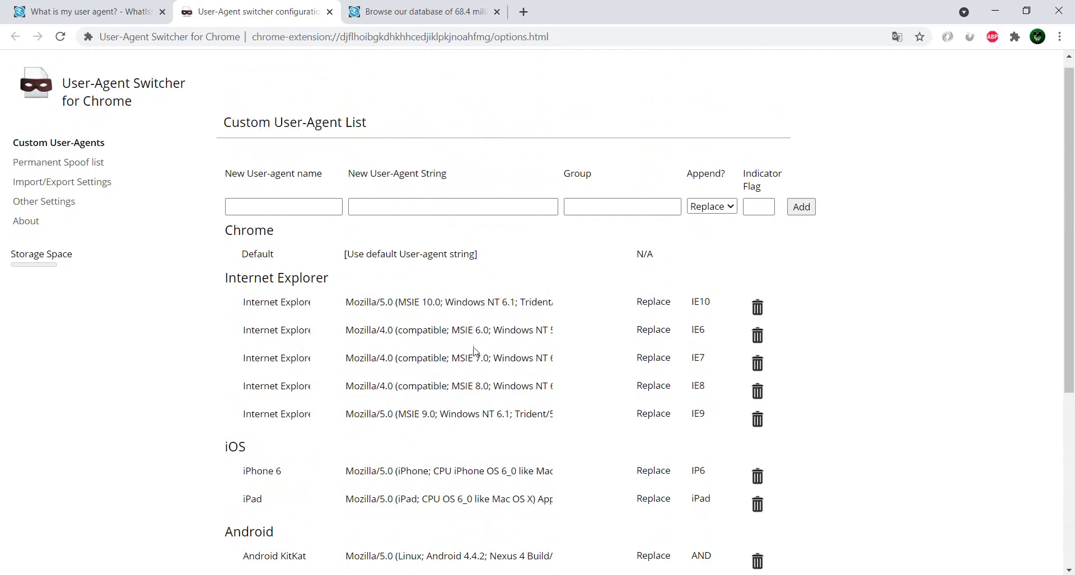
scroll(521, 424, down, 5)
scroll(521, 424, up, 5)
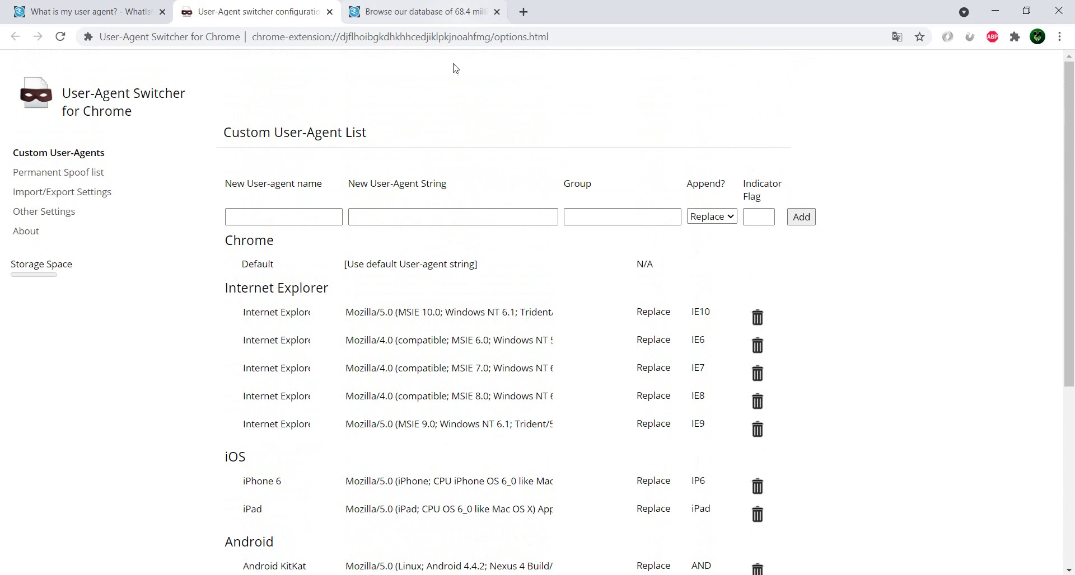
click(434, 13)
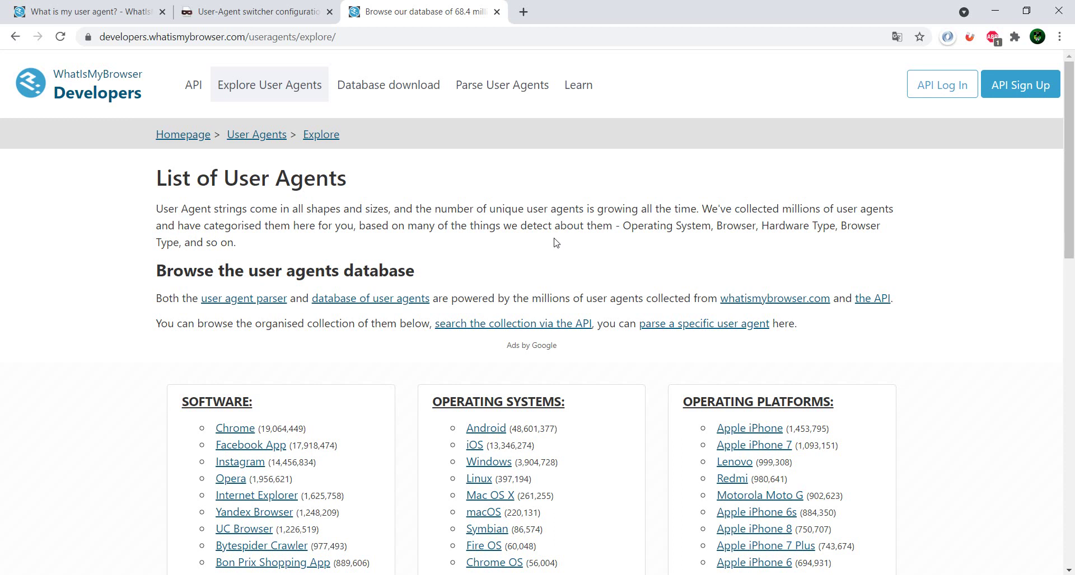
From the Android user agents list, copy 'Samsung Browser 10.2' into the switcher's new name field.
scroll(556, 242, down, 3)
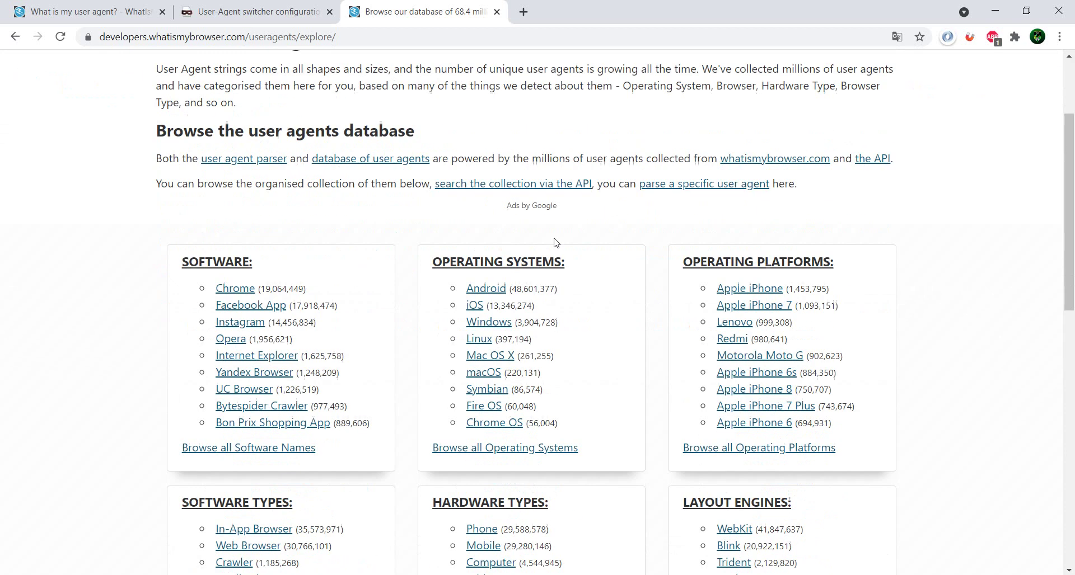
click(482, 291)
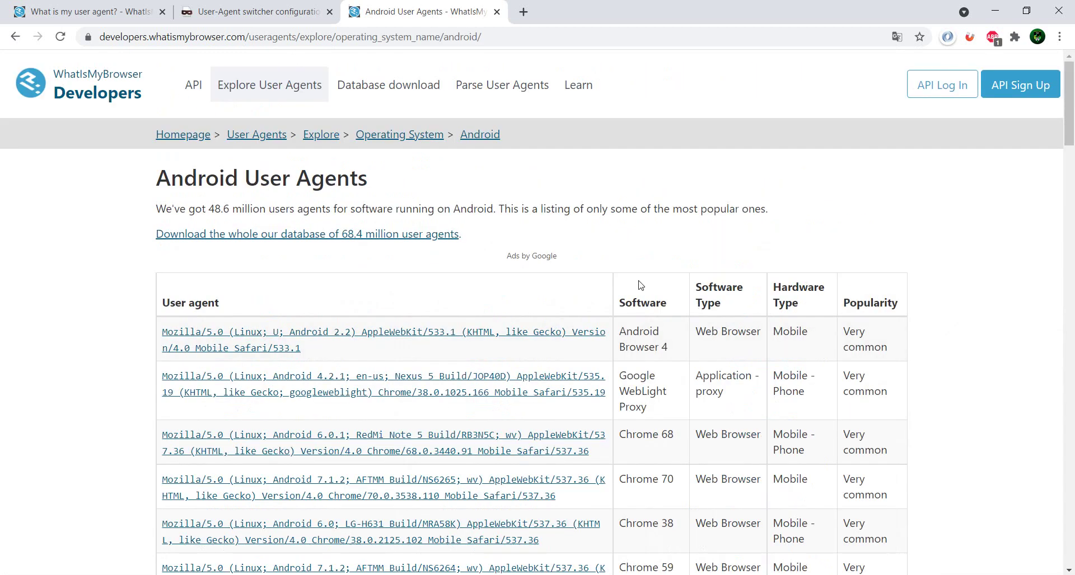
scroll(672, 249, down, 20)
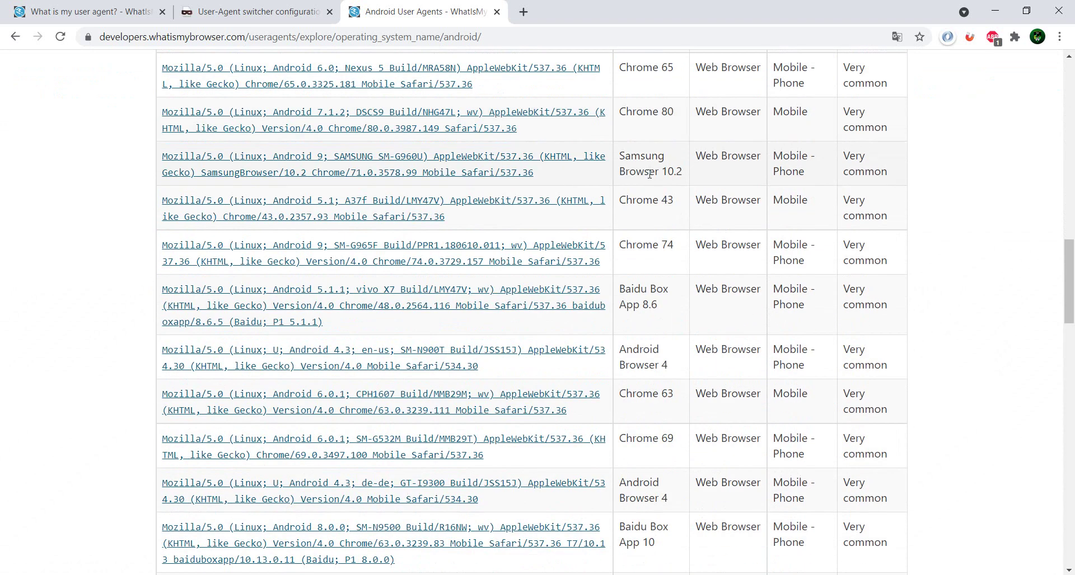
drag(684, 177, 619, 157)
key(ctrl+c)
click(252, 12)
click(287, 214)
key(ctrl+v)
Select the Samsung SM-G960U user agent string in the Android list.
click(436, 18)
scroll(540, 235, up, 2)
drag(536, 313, 162, 294)
Set the new custom entry's group to Android and its mode to Append.
click(252, 12)
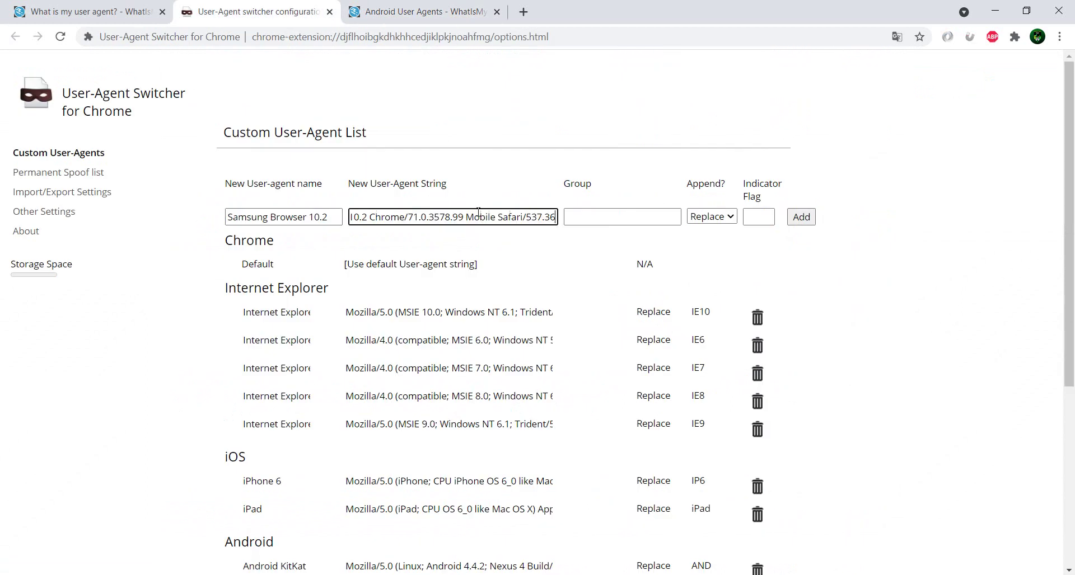
click(605, 218)
text(Chrome)
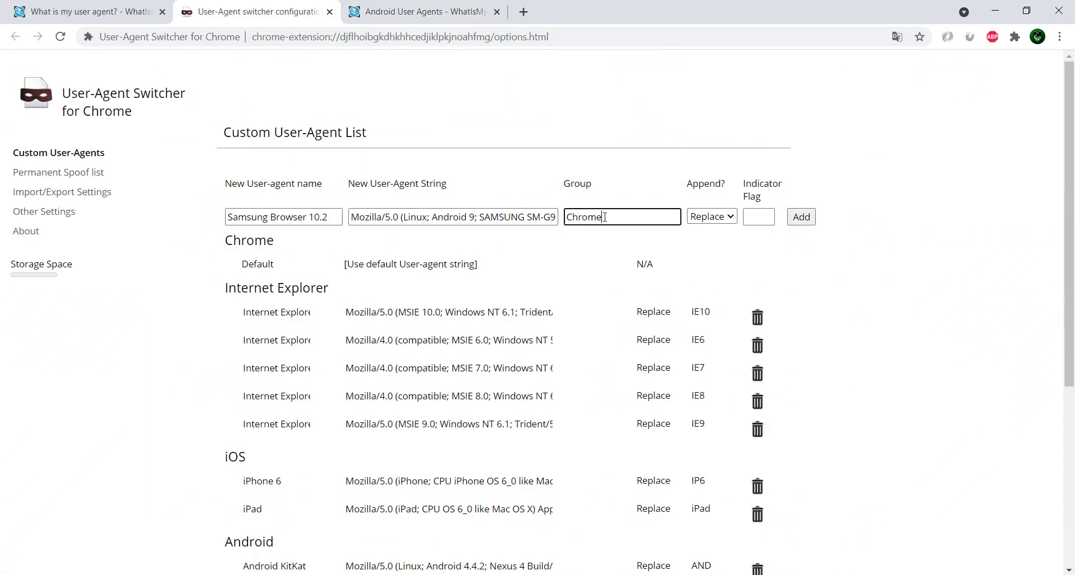
double_click(604, 217)
text(Android)
click(730, 217)
click(734, 243)
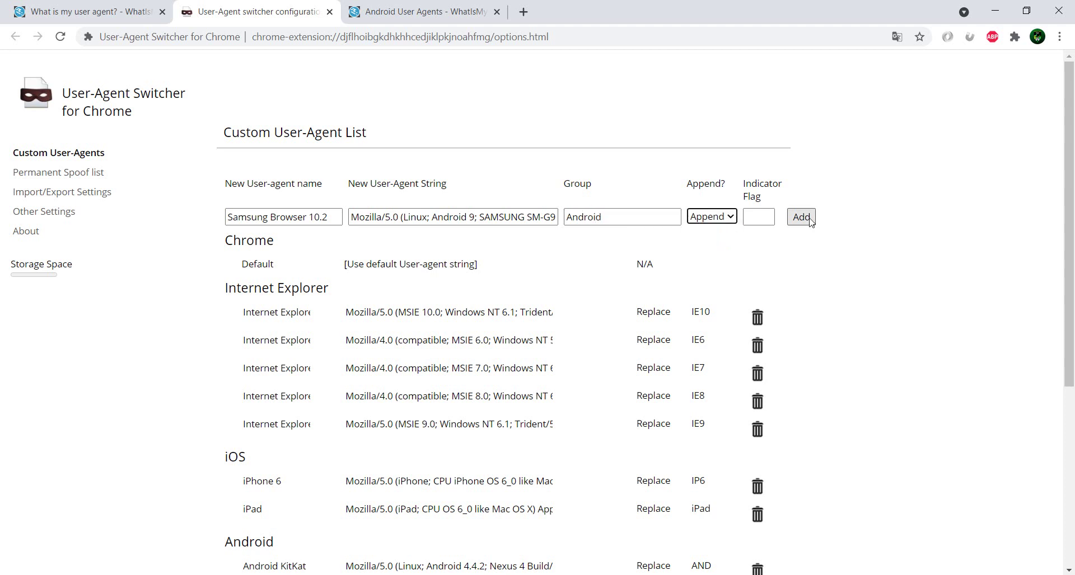
click(808, 221)
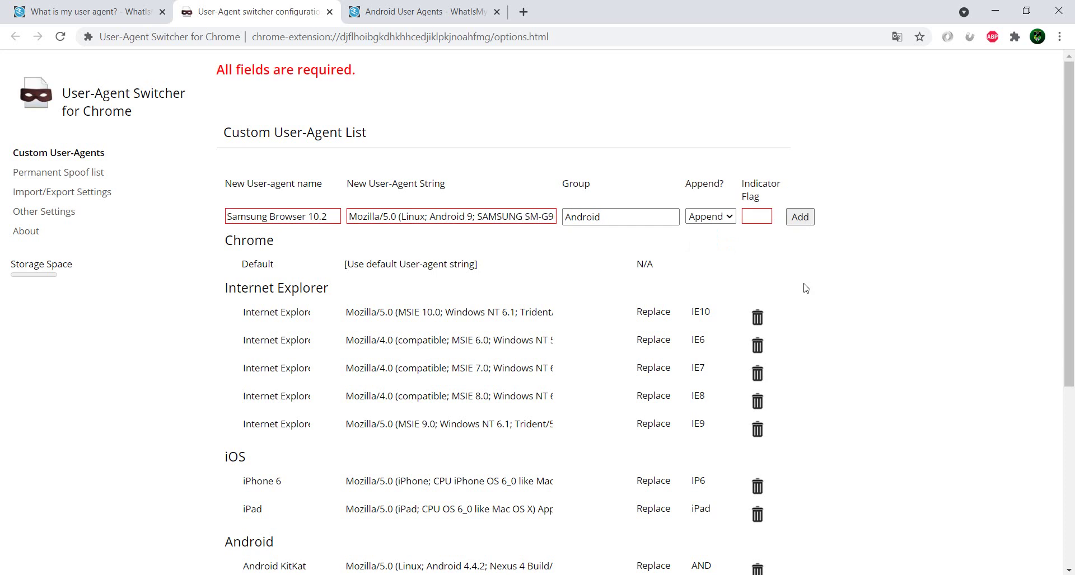
Enter SA as the indicator flag and add the Samsung Browser 10.2 user agent.
click(756, 217)
text(SA)
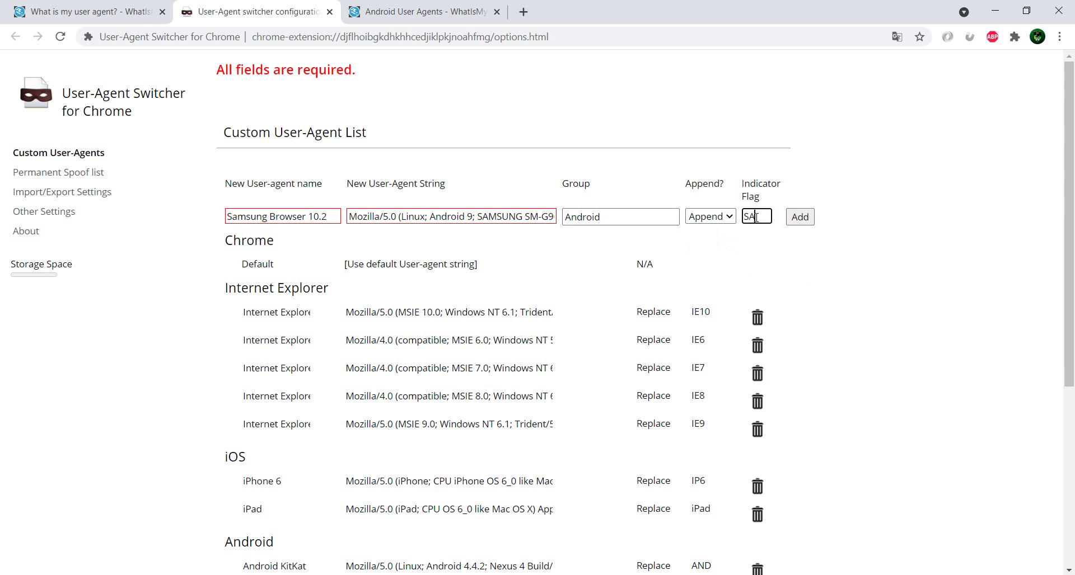
click(800, 217)
scroll(805, 282, down, 1)
scroll(368, 472, down, 1)
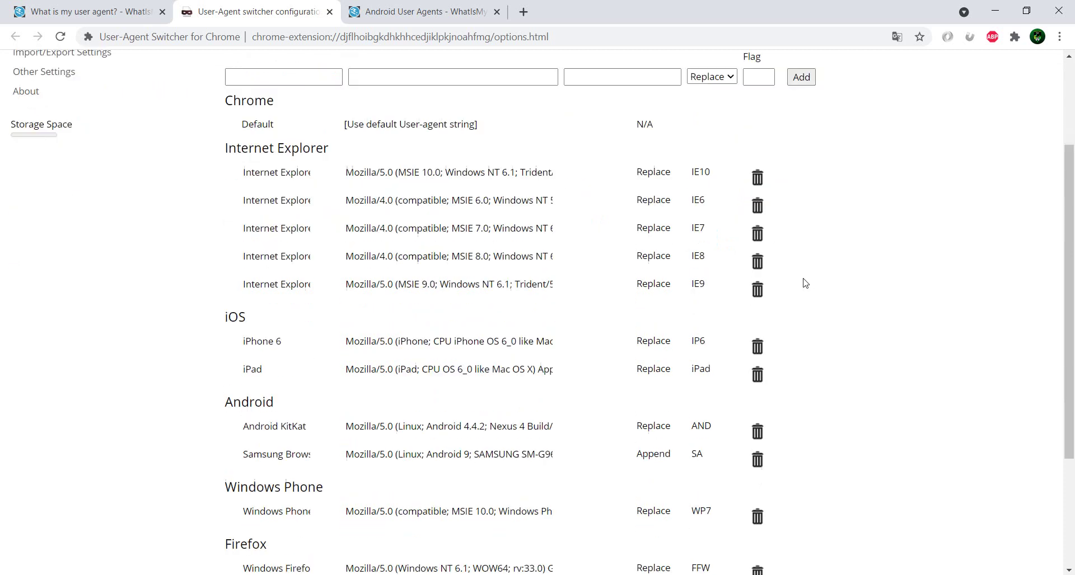
scroll(252, 454, up, 2)
On the What is my user agent tab, pick Android > Samsung Browser 10.2 in the switcher.
click(35, 7)
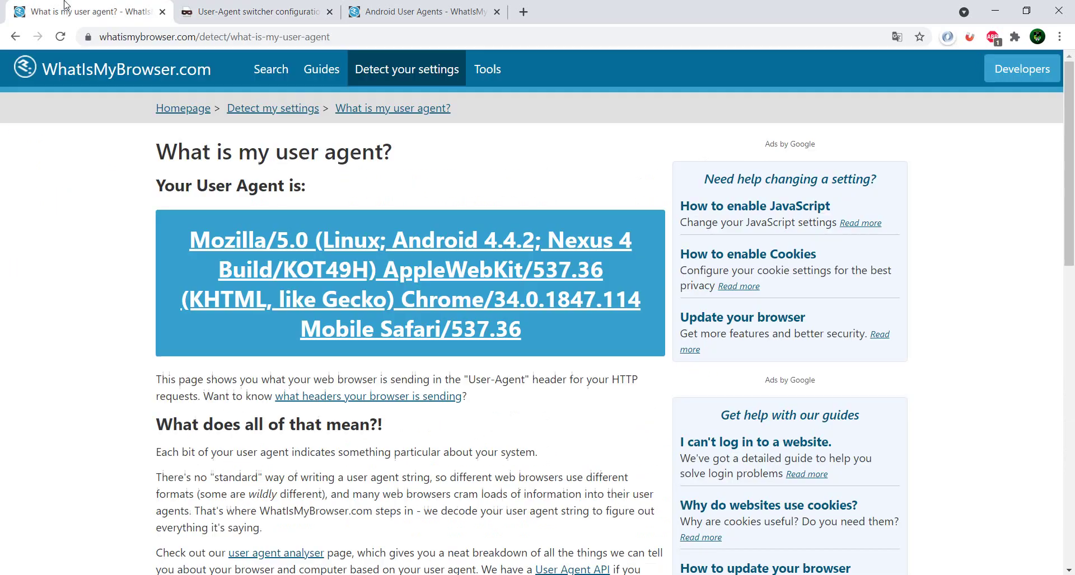
click(1014, 37)
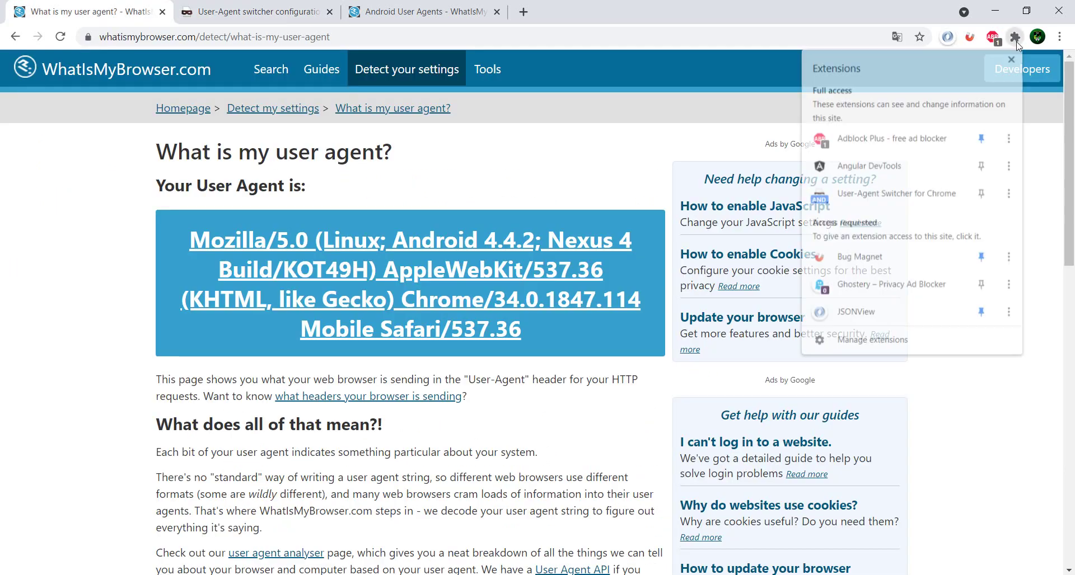
click(940, 194)
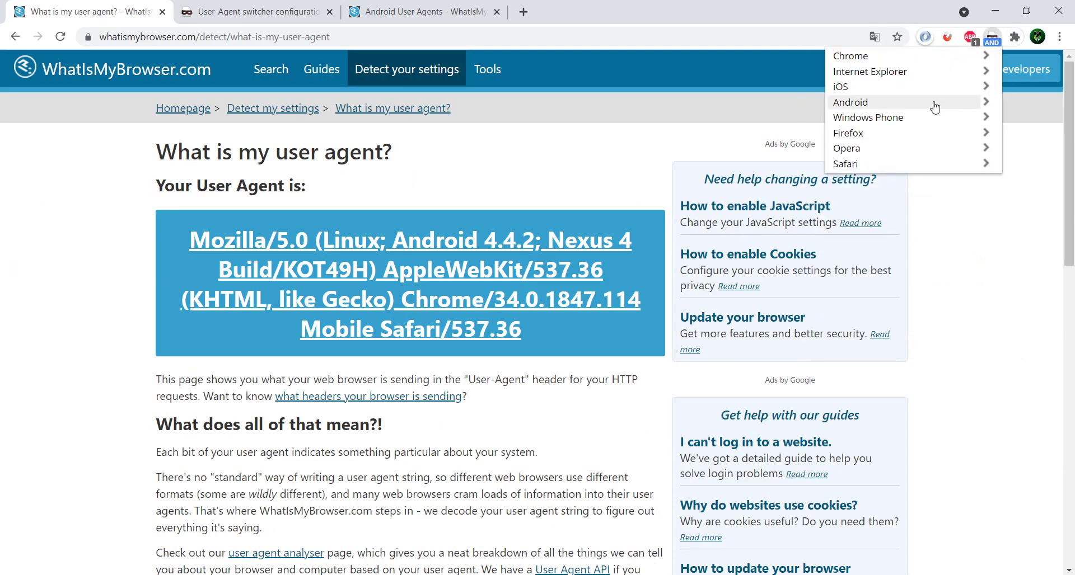
click(934, 105)
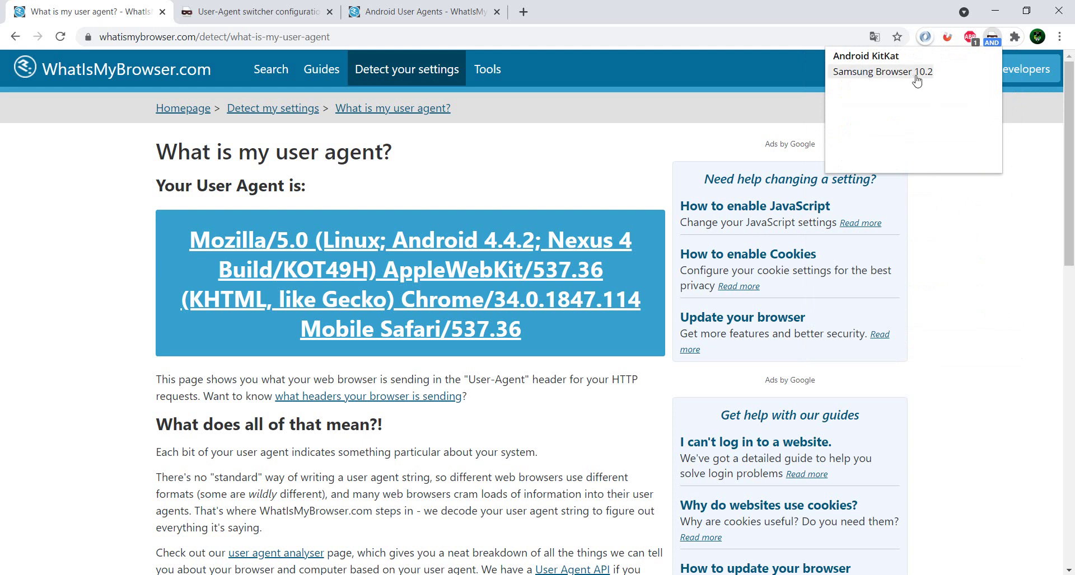
click(893, 76)
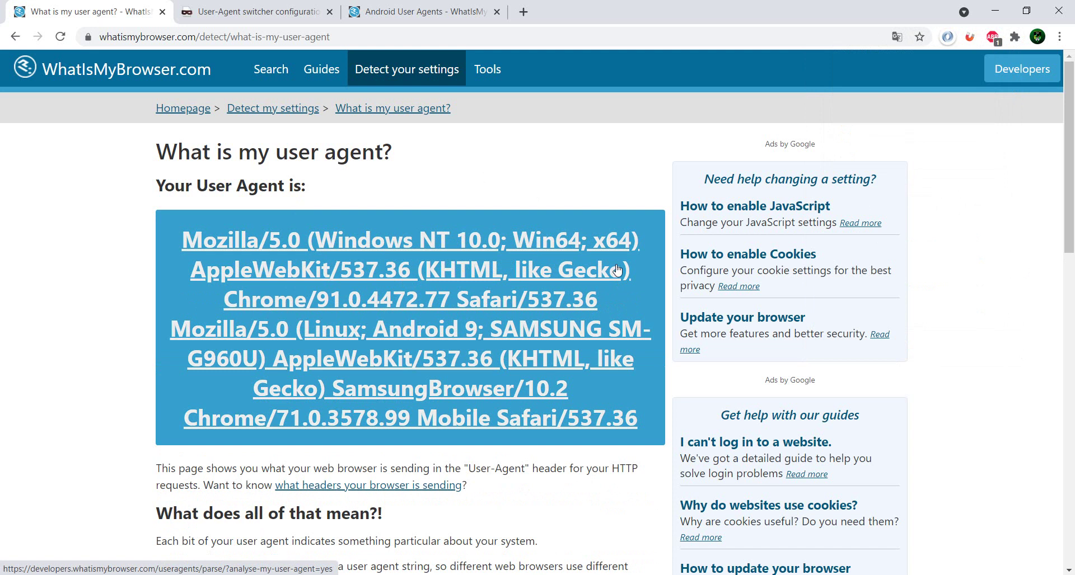
click(283, 8)
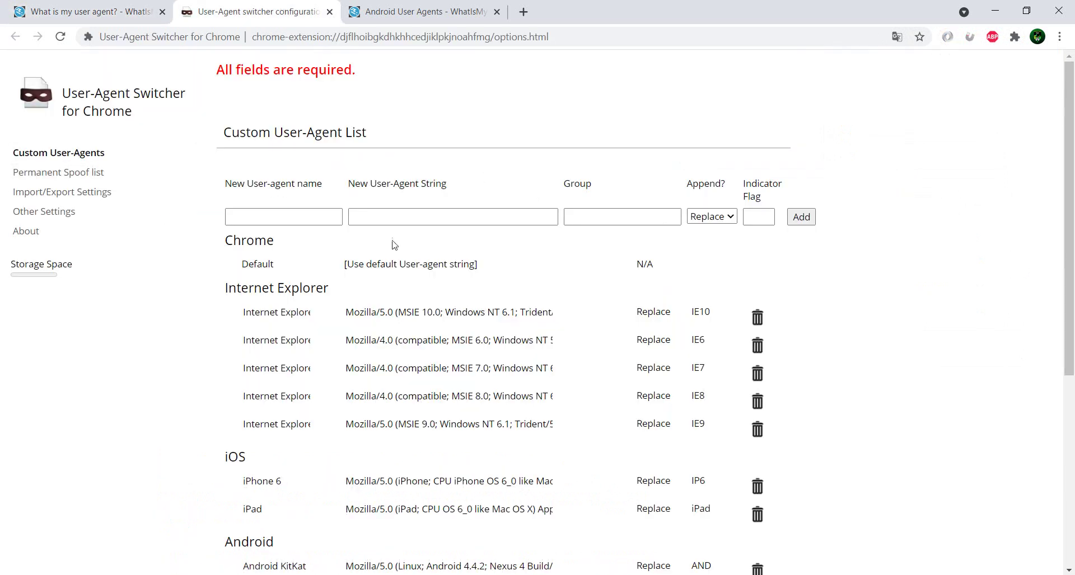
scroll(417, 356, down, 1)
scroll(390, 292, up, 1)
click(86, 195)
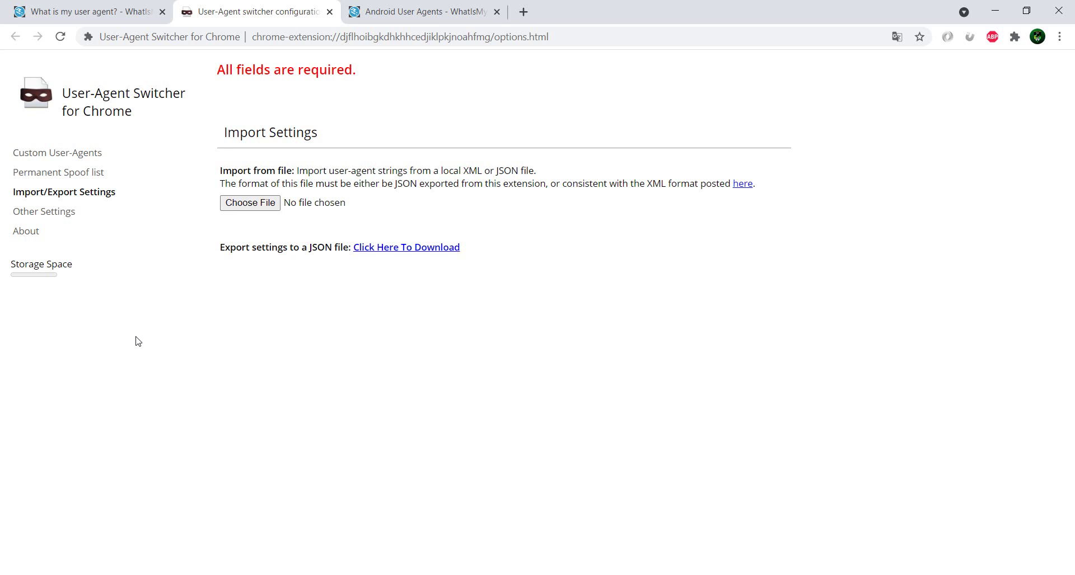
click(70, 213)
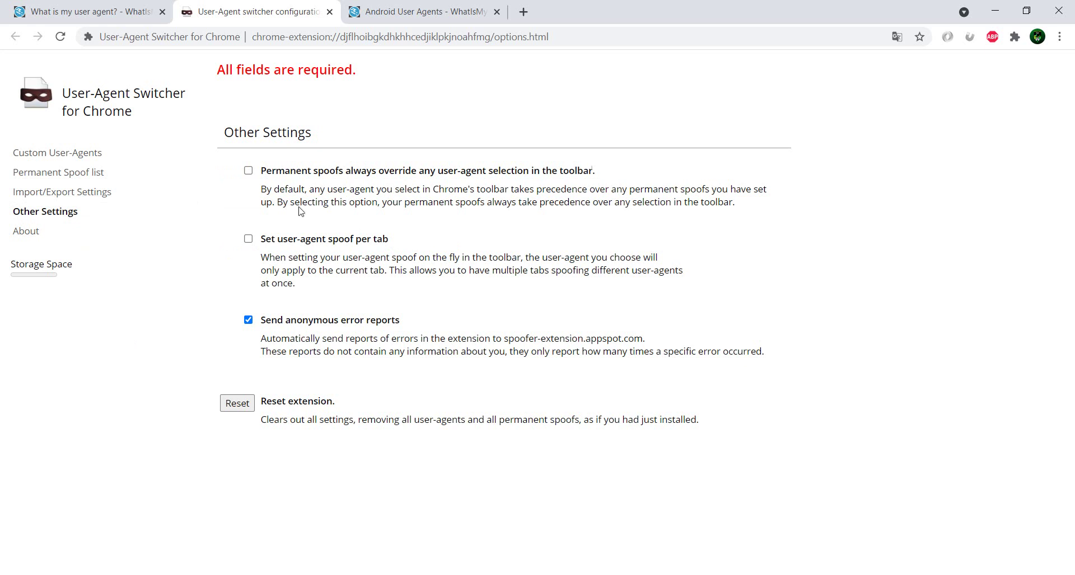
click(96, 173)
click(257, 206)
click(297, 204)
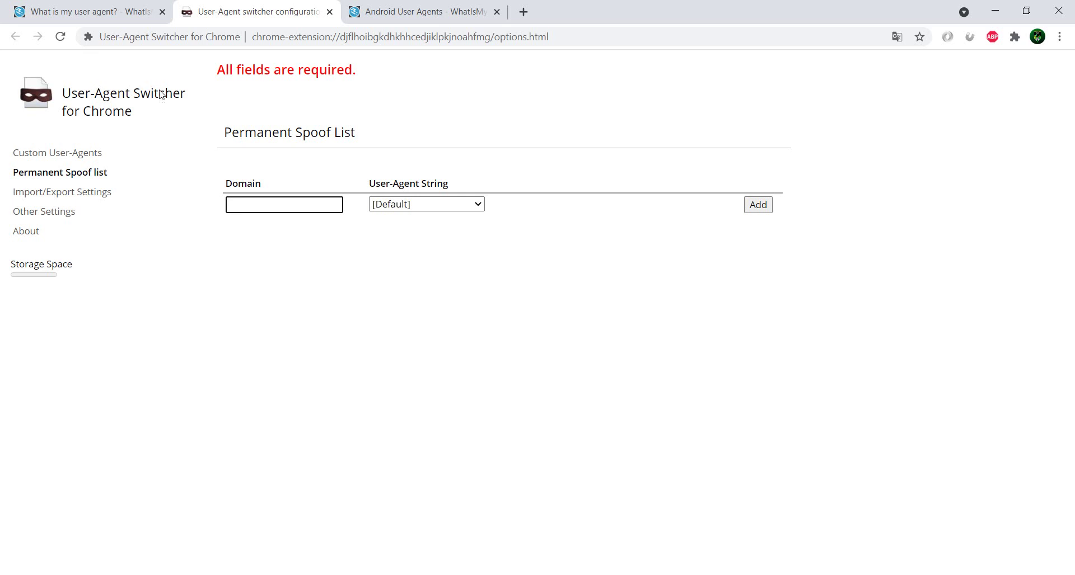
click(112, 11)
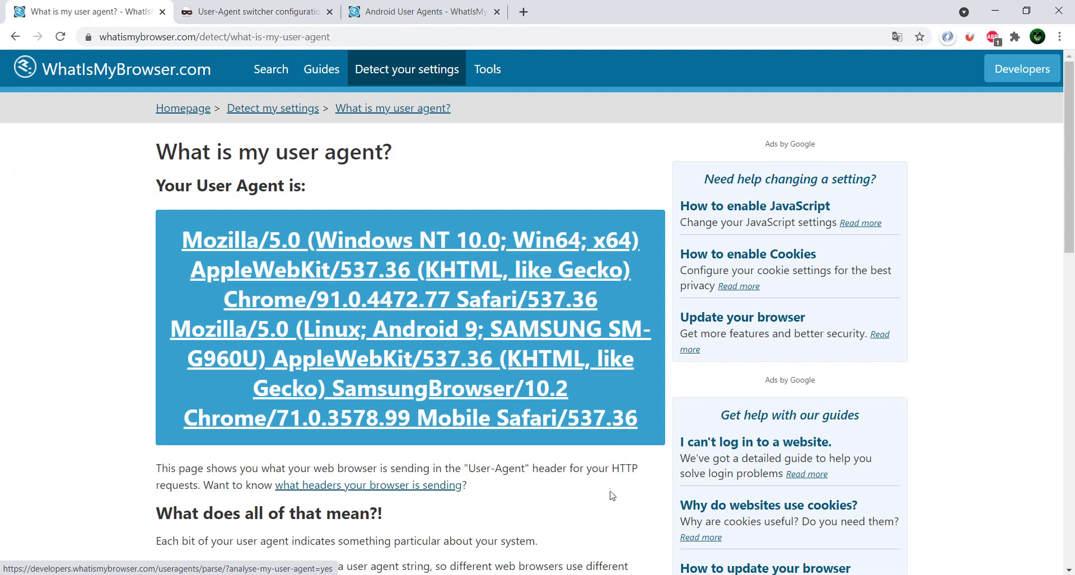